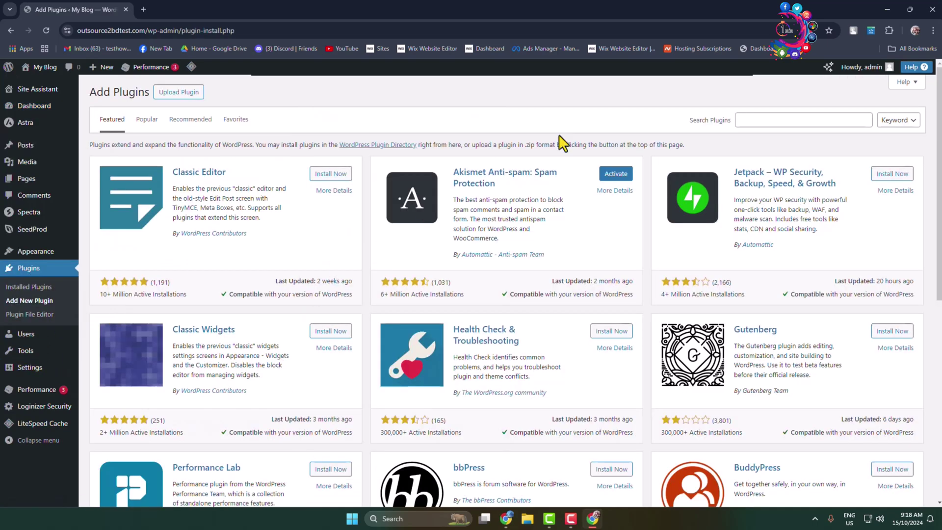
Search the plugin directory for 'custom font' and install the Custom Fonts plugin
click(752, 123)
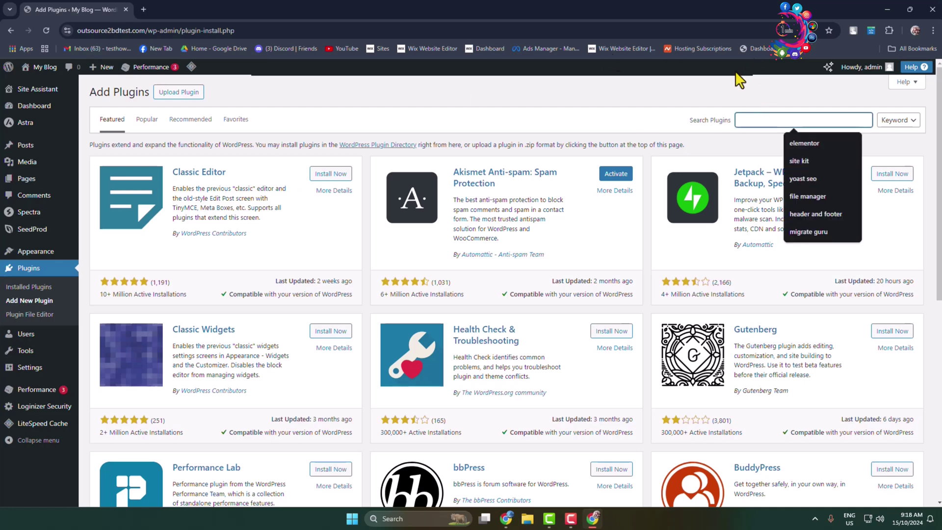
text(custom font)
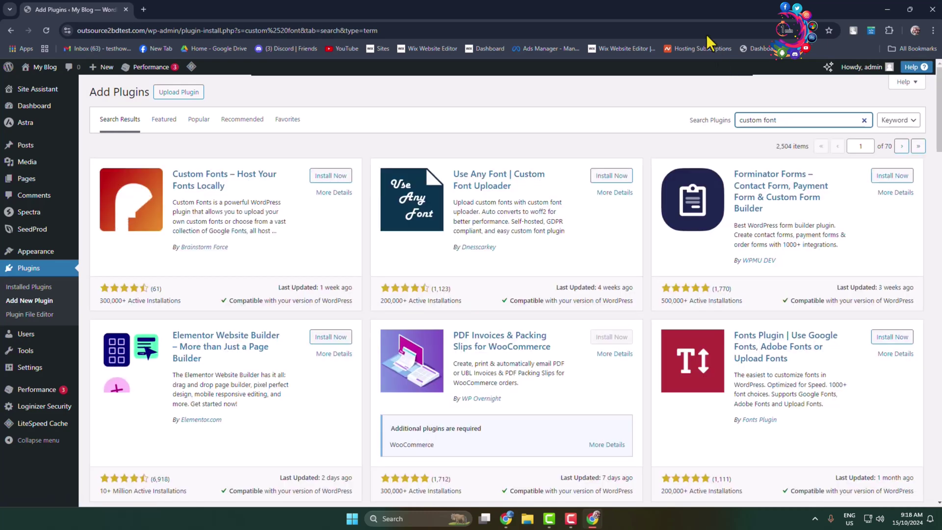
click(329, 176)
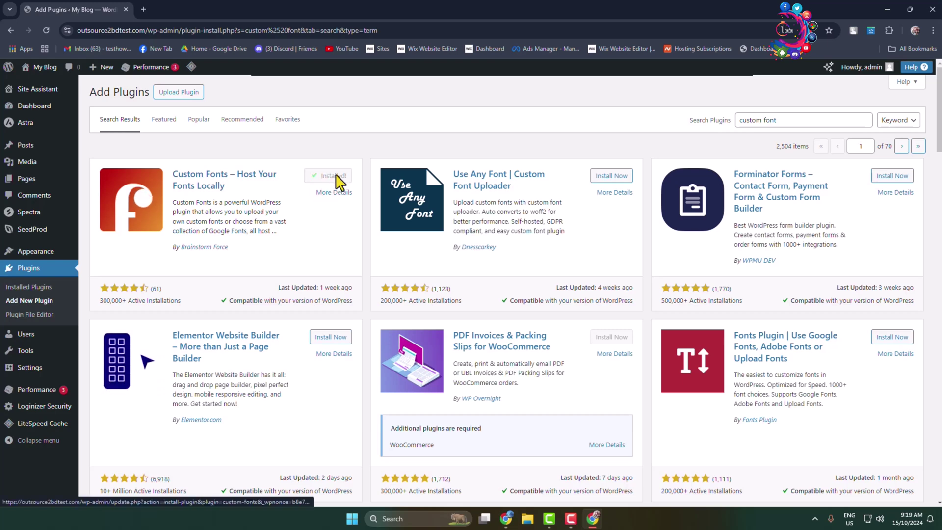
Activate Custom Fonts, then search 'elementor' and install Elementor Website Builder
click(331, 176)
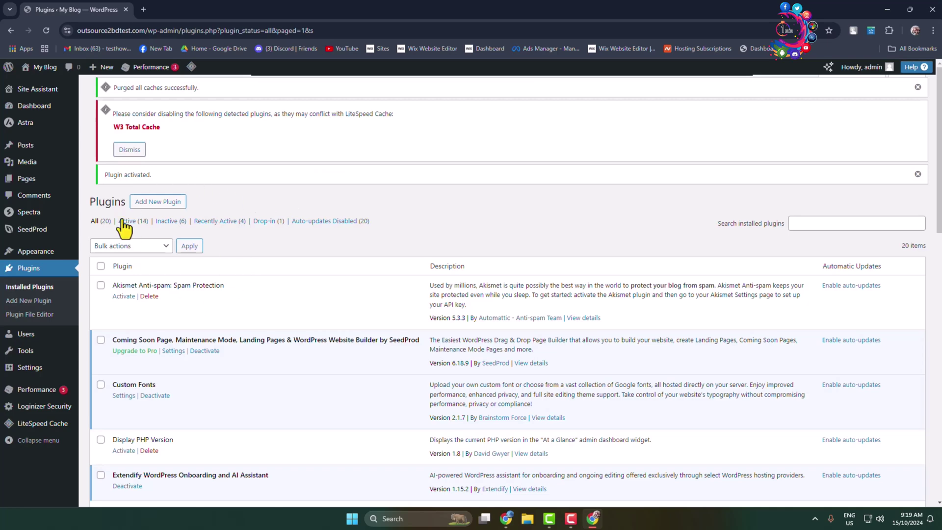
click(159, 203)
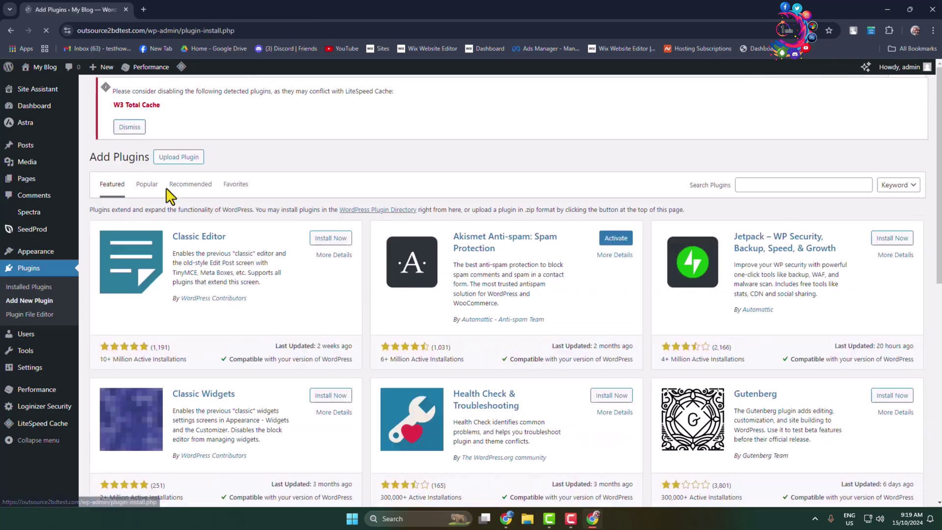
click(795, 186)
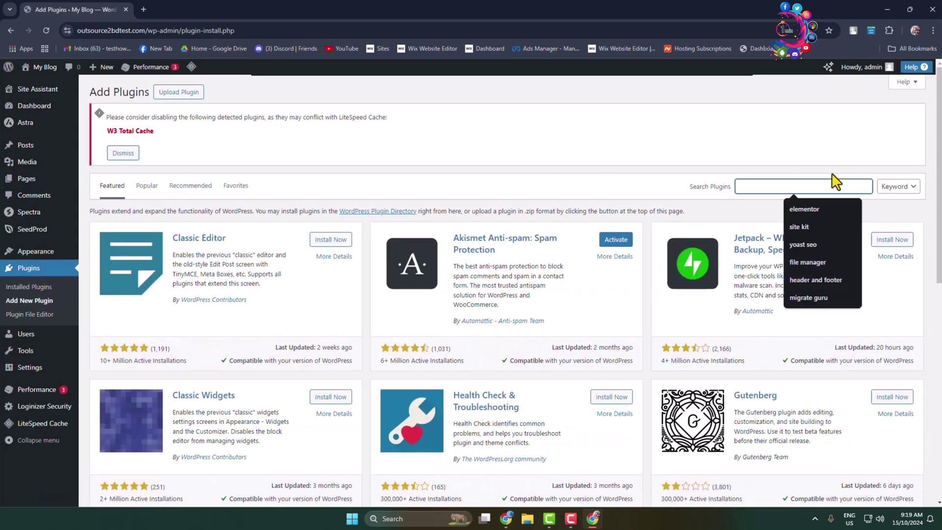
click(825, 209)
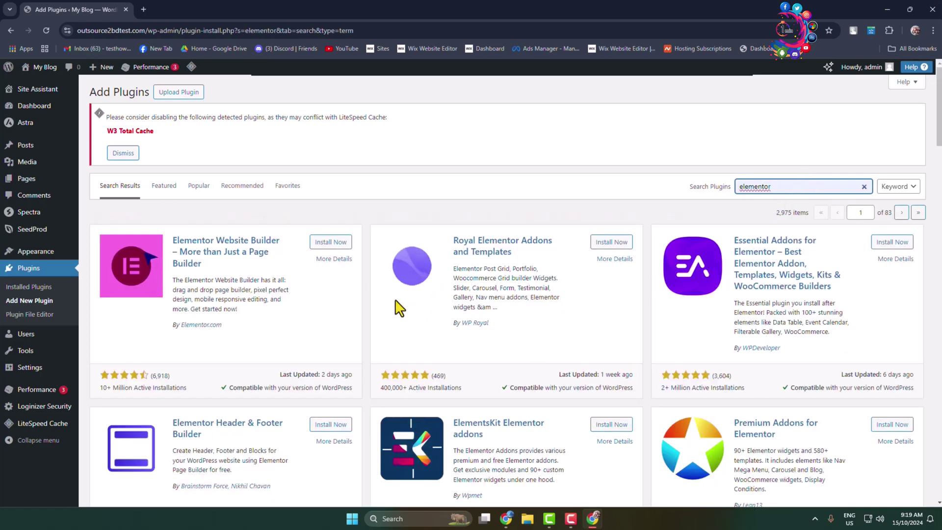
click(339, 246)
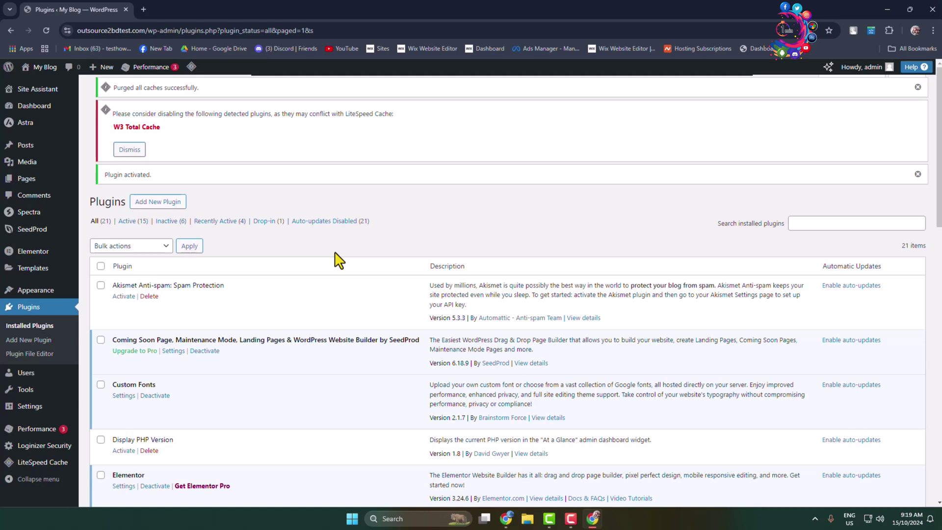
In a new tab, search Google for 'fonts' and go to dafont.com
click(142, 9)
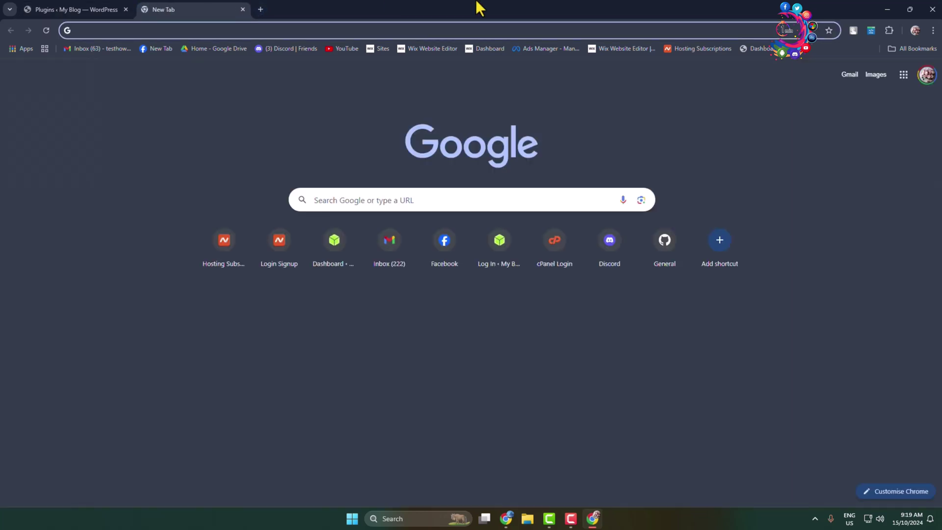
text(fonts)
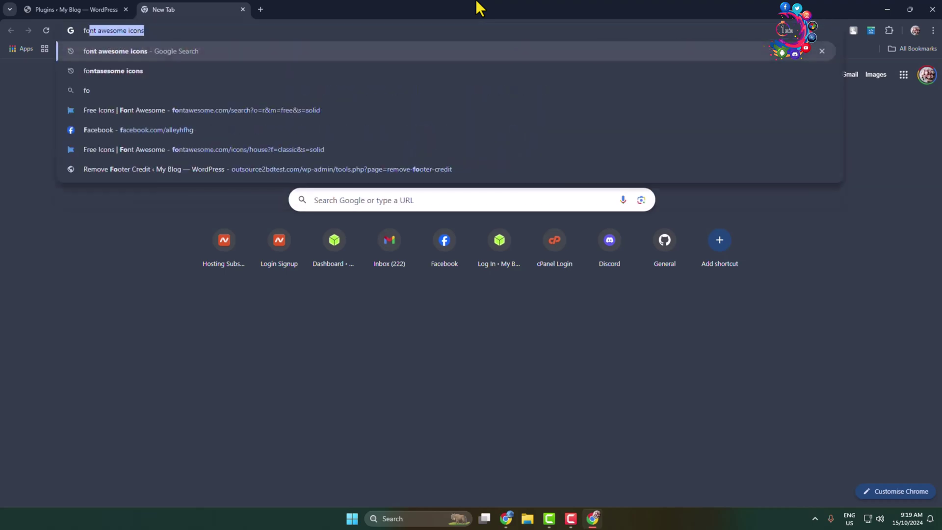
key(Return)
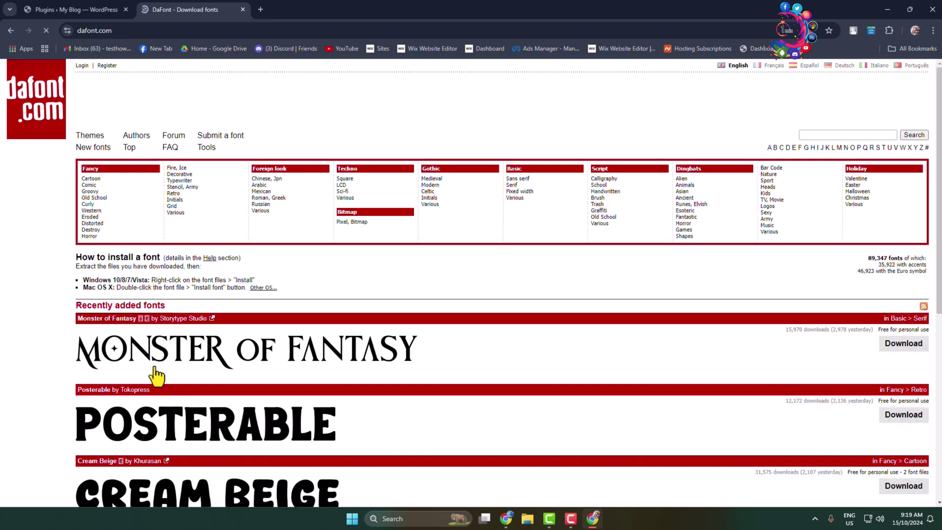
scroll(611, 269, down, 3)
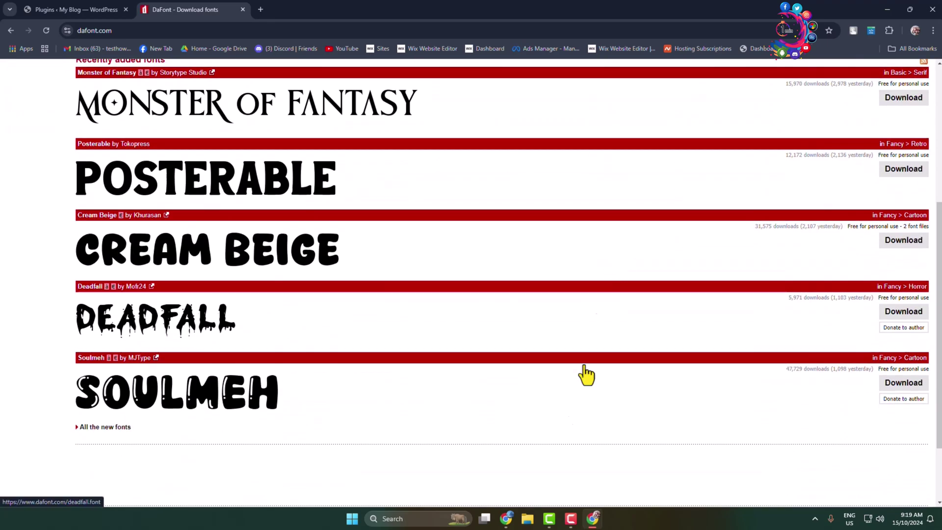
scroll(538, 446, down, 1)
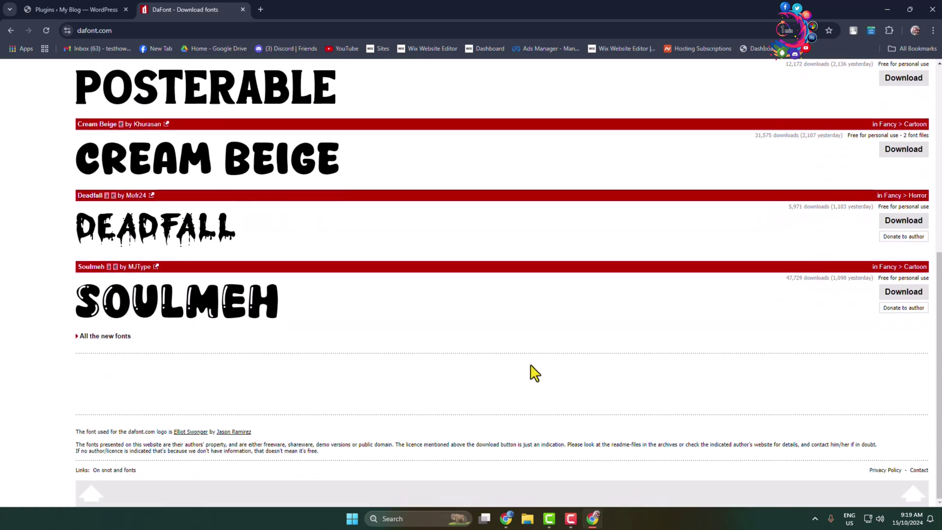
scroll(530, 364, up, 1)
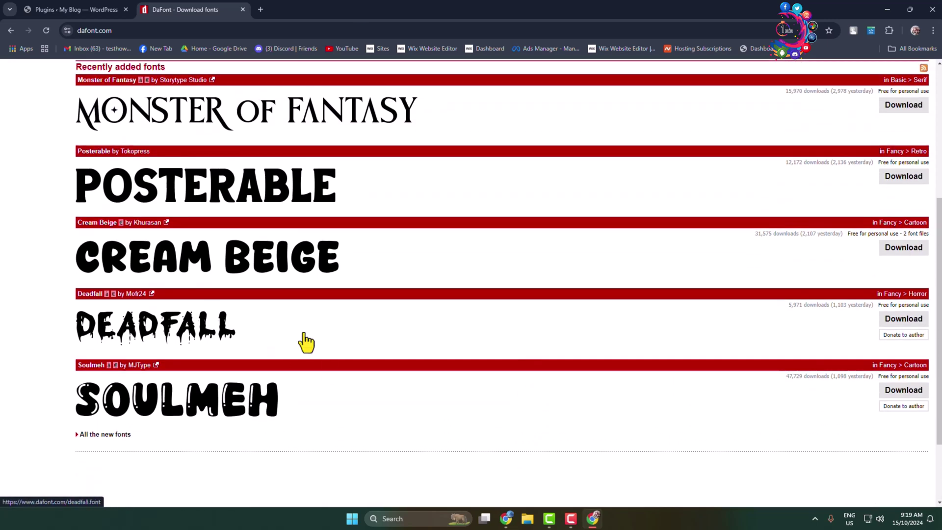
scroll(265, 407, up, 1)
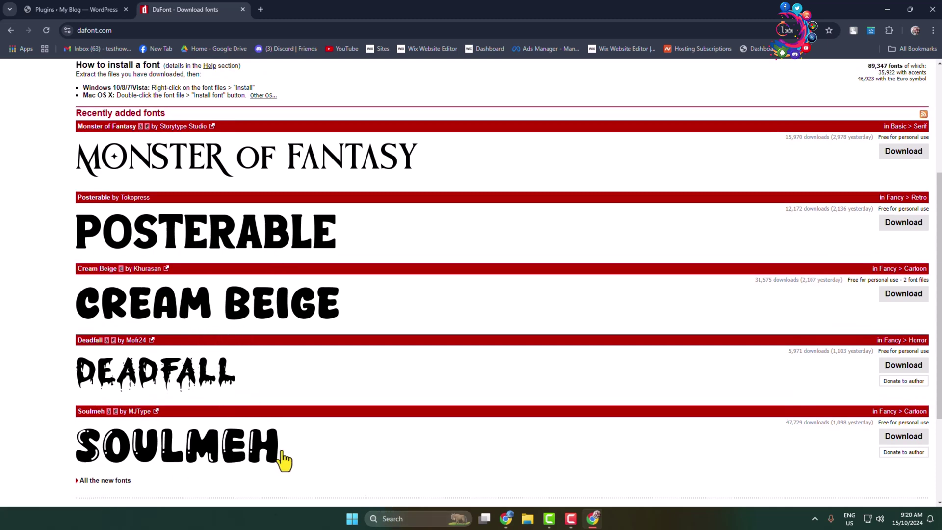
scroll(235, 405, down, 3)
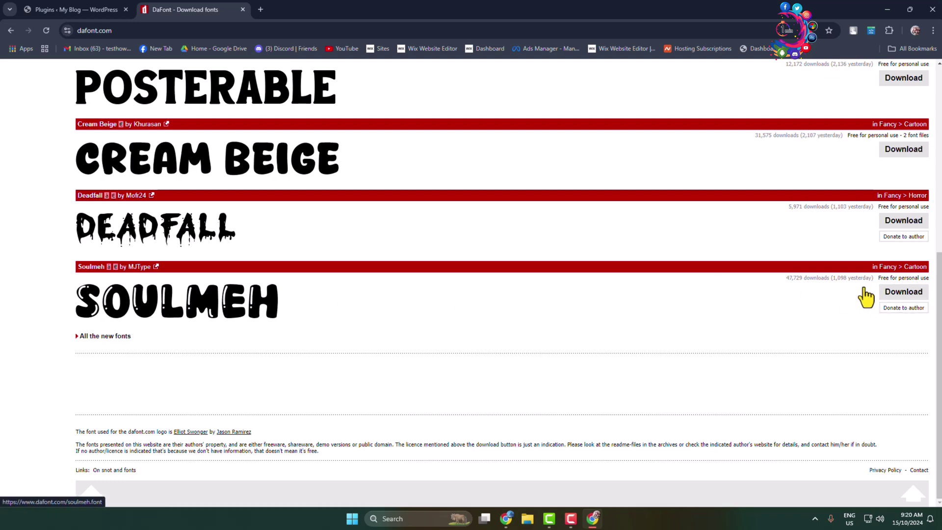
Download the Soulmeh font from DaFont's Recently added fonts list
click(909, 293)
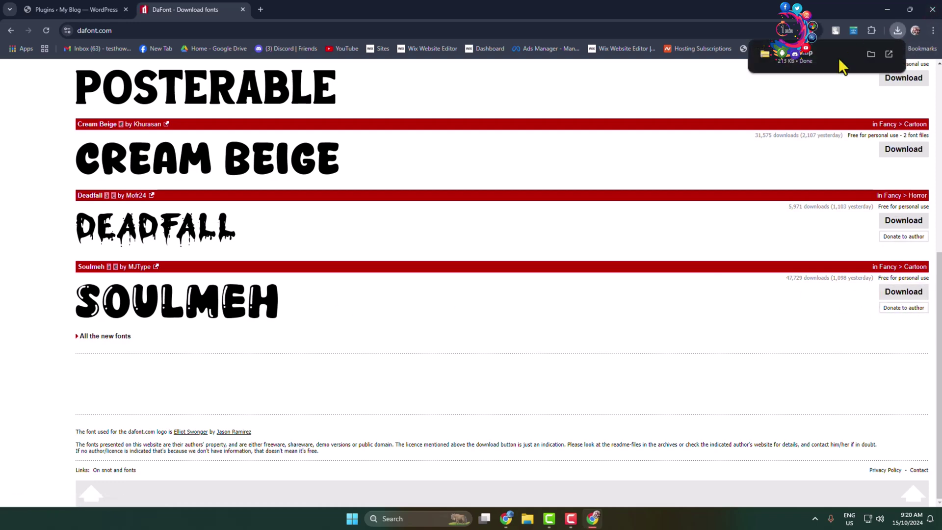
Extract soulmeh.zip in Downloads and open the resulting soulmeh folder
click(527, 518)
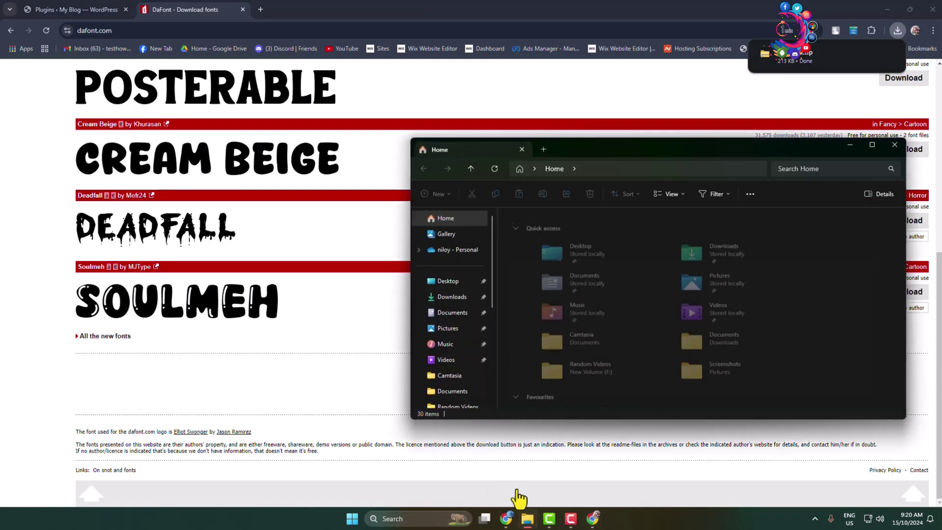
click(451, 297)
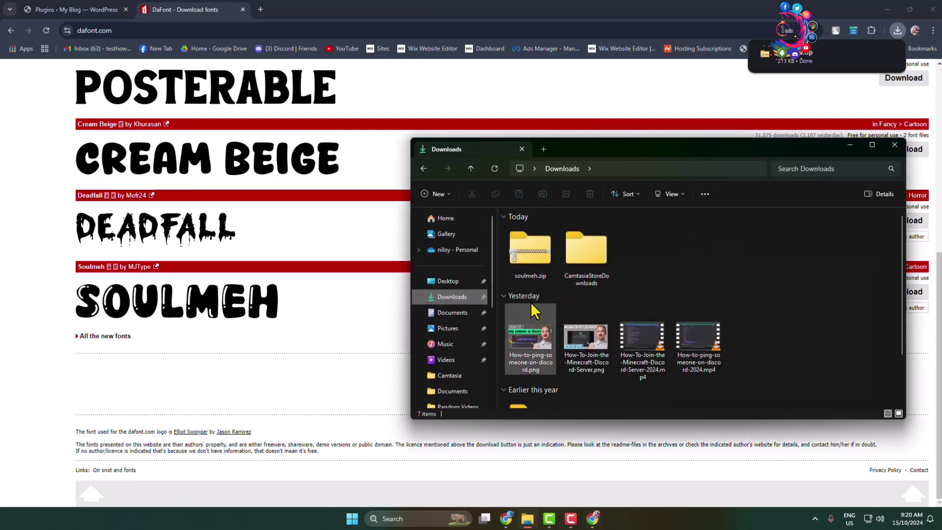
click(535, 266)
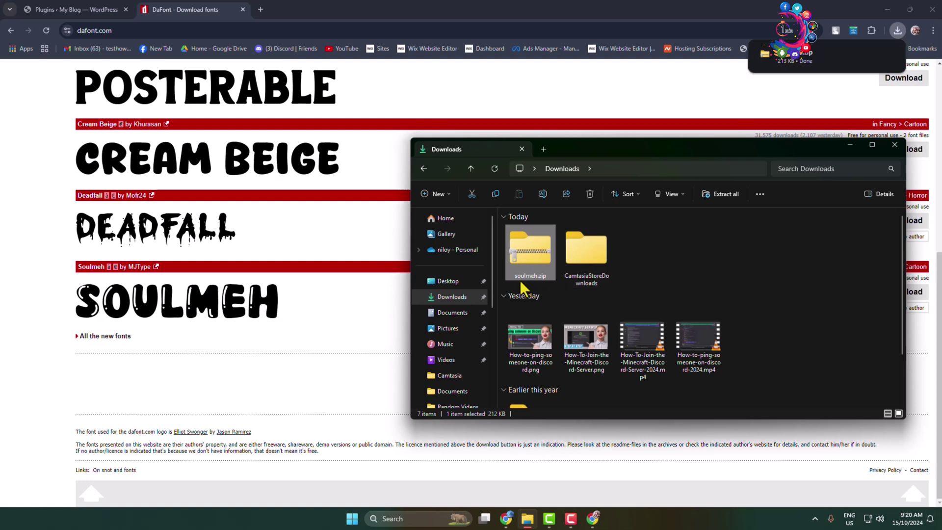
right_click(529, 261)
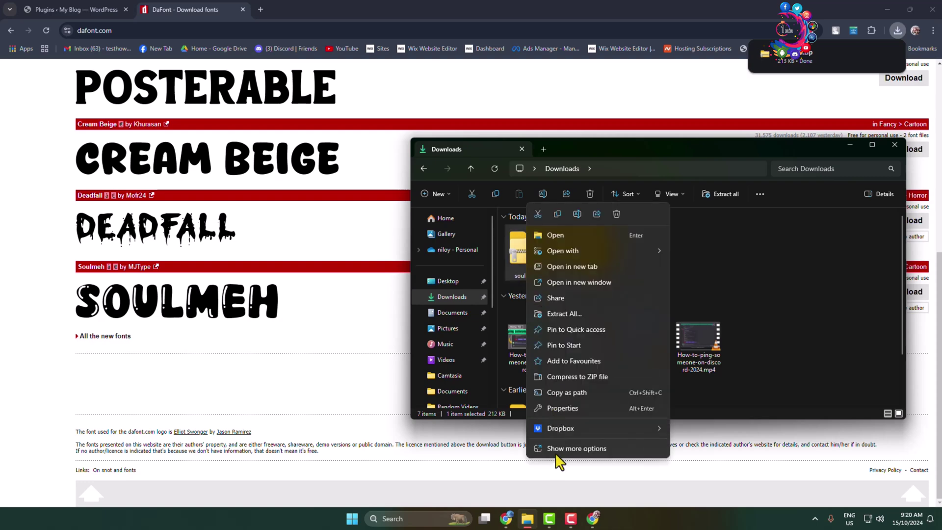
click(557, 460)
click(567, 336)
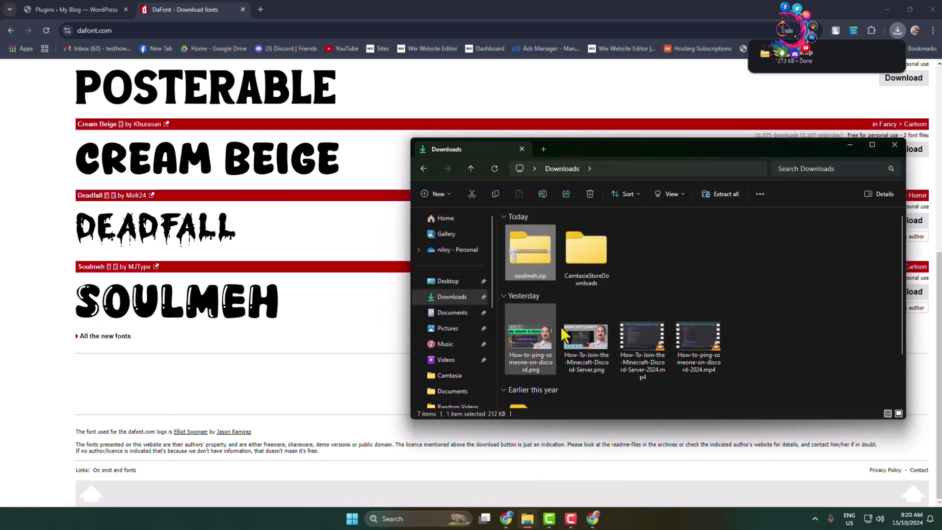
click(676, 269)
scroll(676, 270, down, 2)
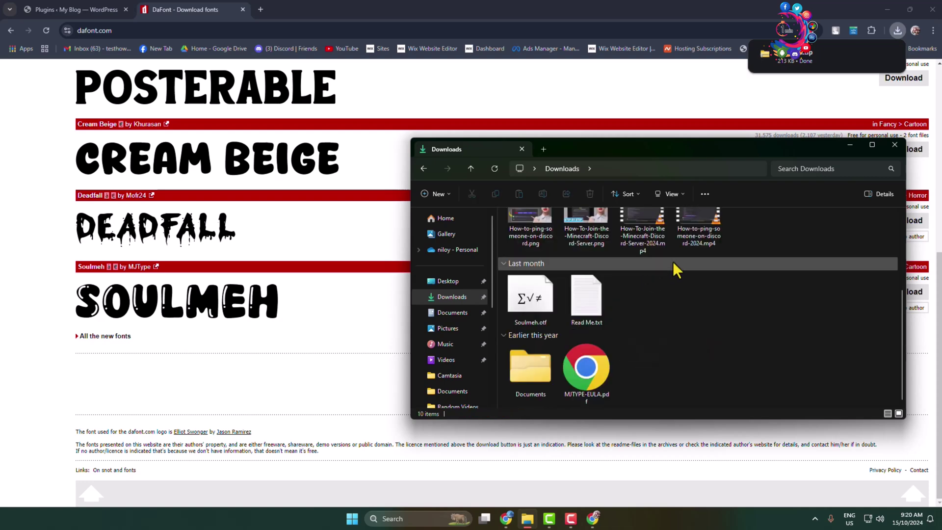
scroll(676, 269, up, 3)
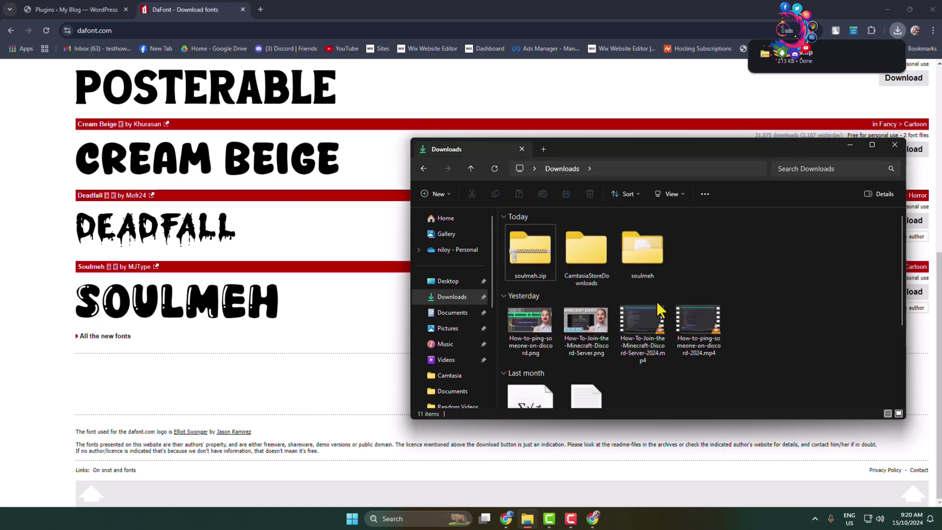
double_click(652, 273)
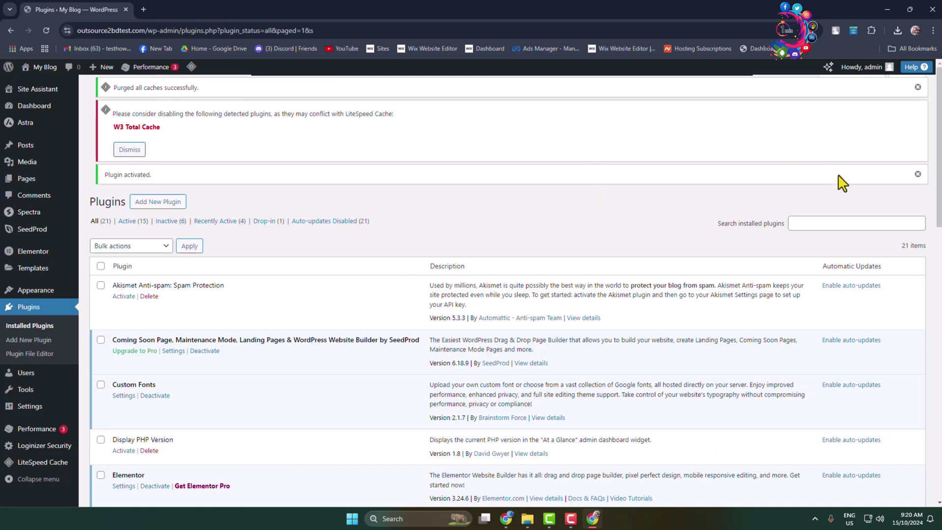
Dismiss the plugin activation notices and the plugin conflict warning
click(918, 174)
click(918, 87)
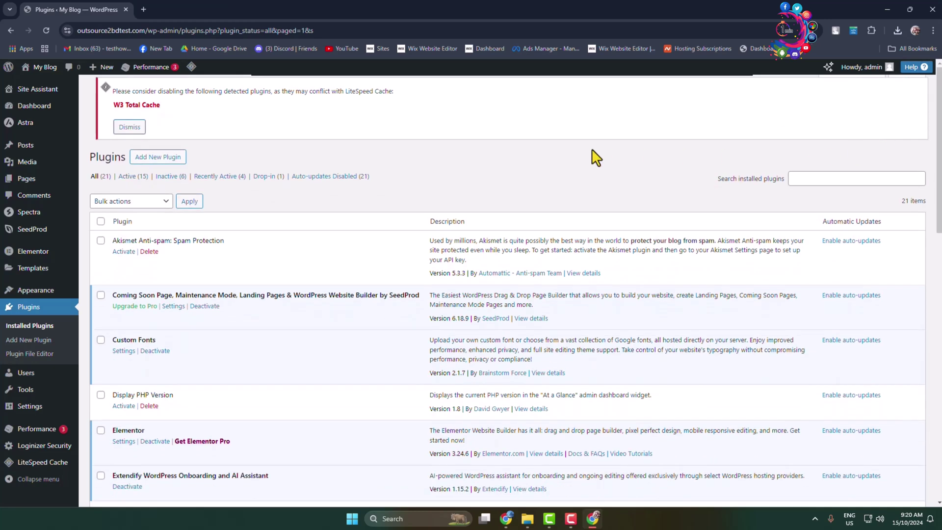
click(129, 128)
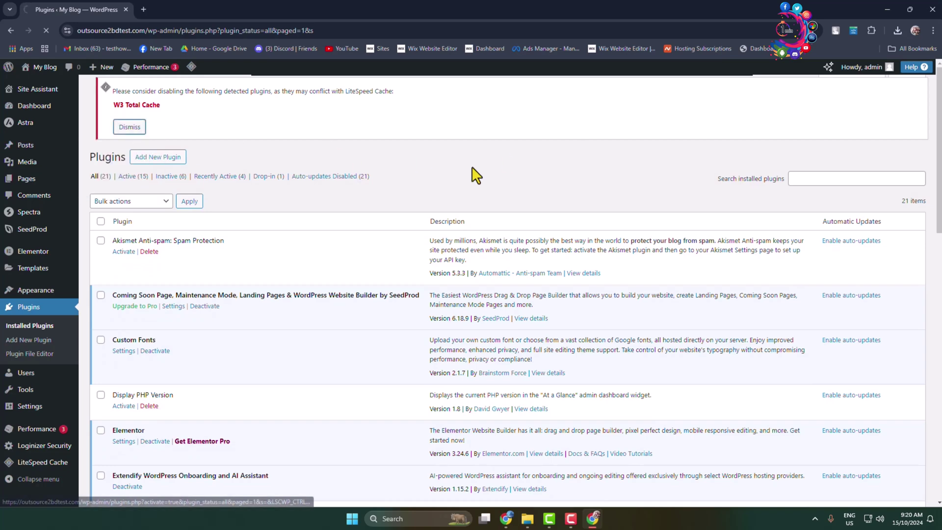
scroll(29, 279, down, 1)
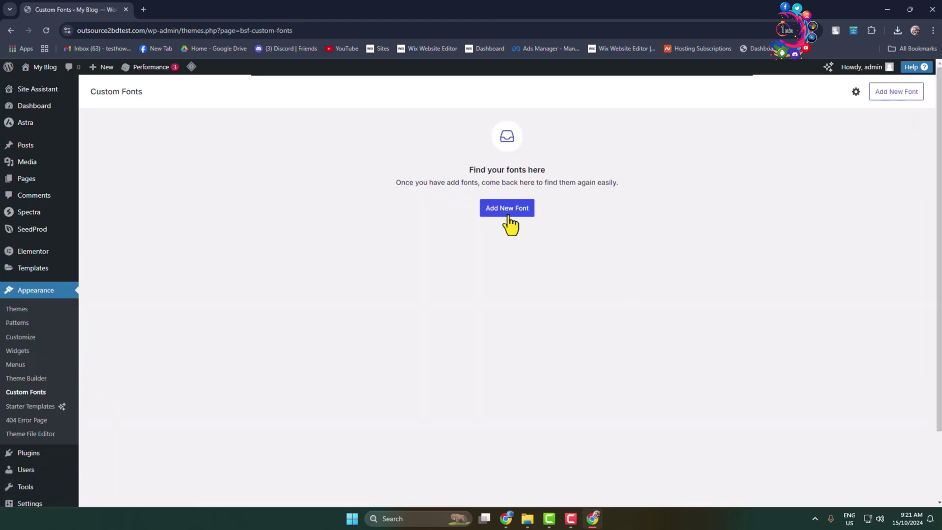
Start a new custom font named 'Soulmeh', copied from the font file's name
click(508, 212)
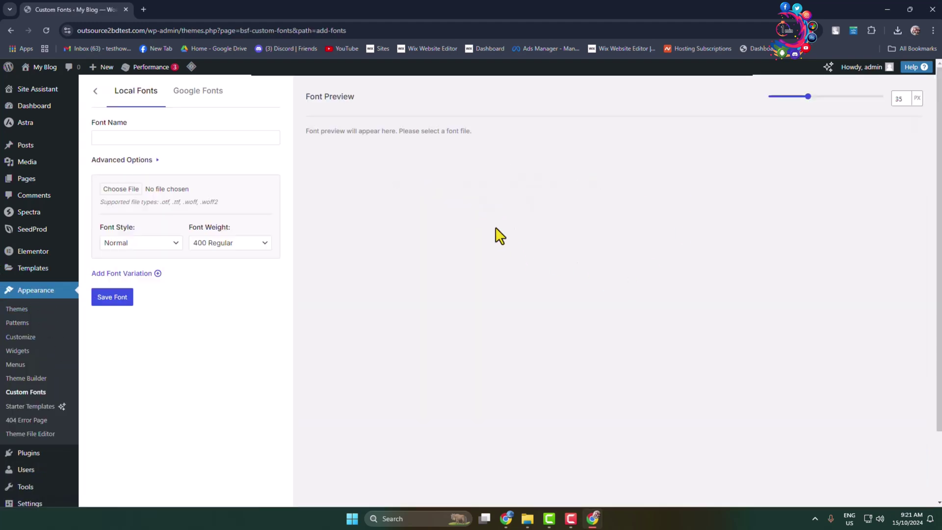
click(103, 138)
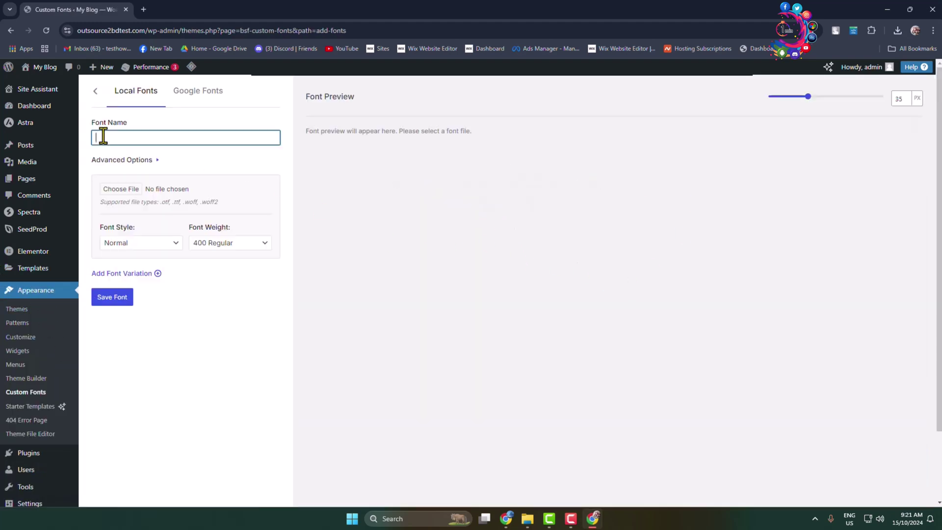
click(527, 518)
click(533, 261)
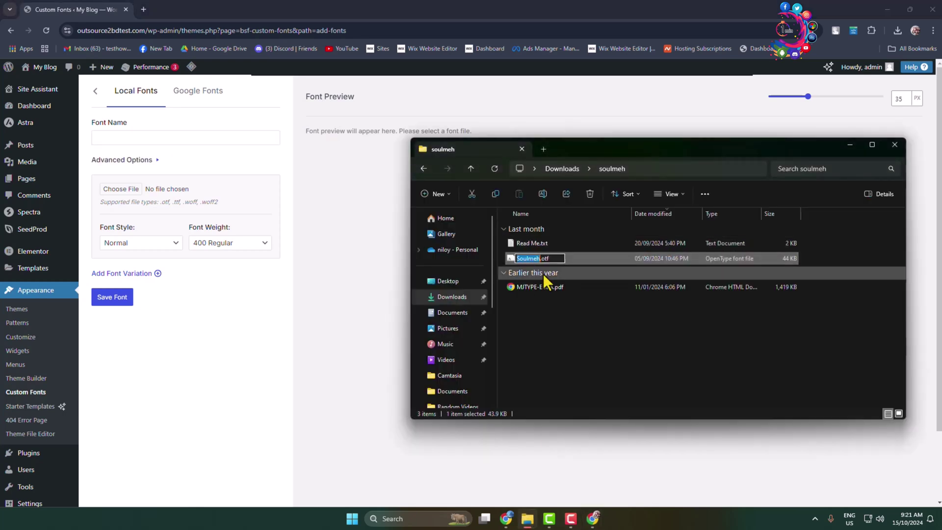
key(ctrl+c)
click(164, 142)
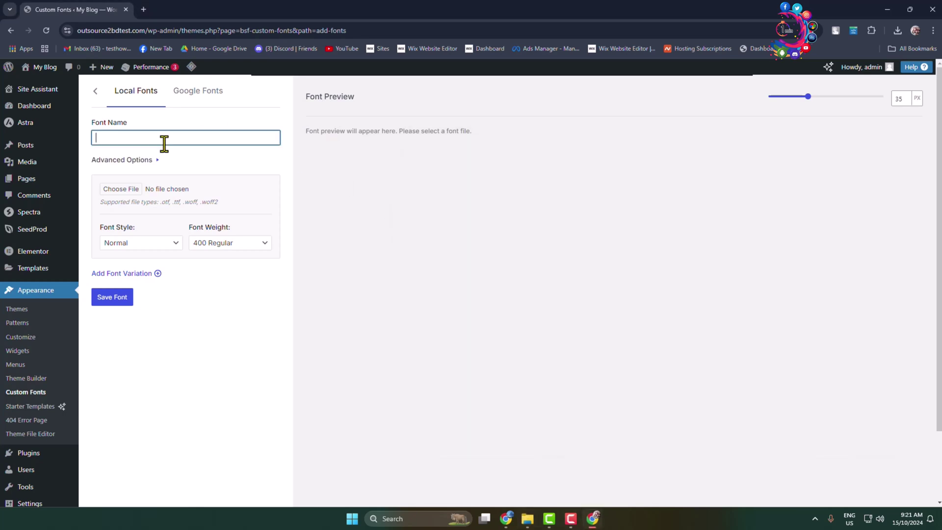
key(ctrl+v)
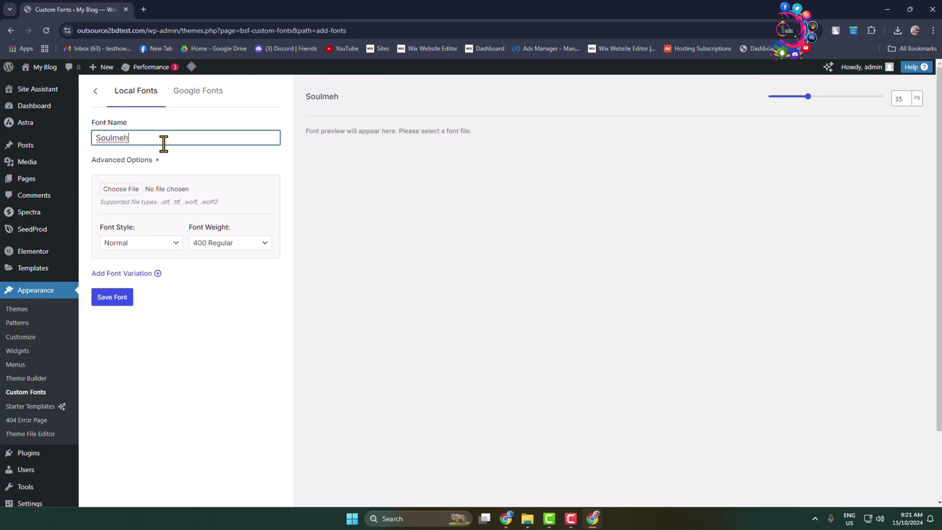
Upload Soulmeh.otf from the soulmeh folder and attach it to the font
click(127, 193)
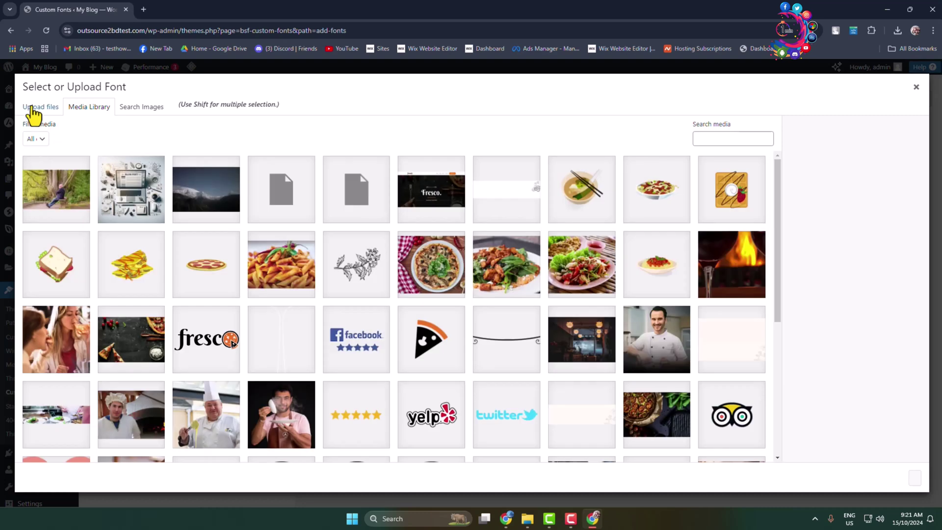
click(32, 108)
click(490, 286)
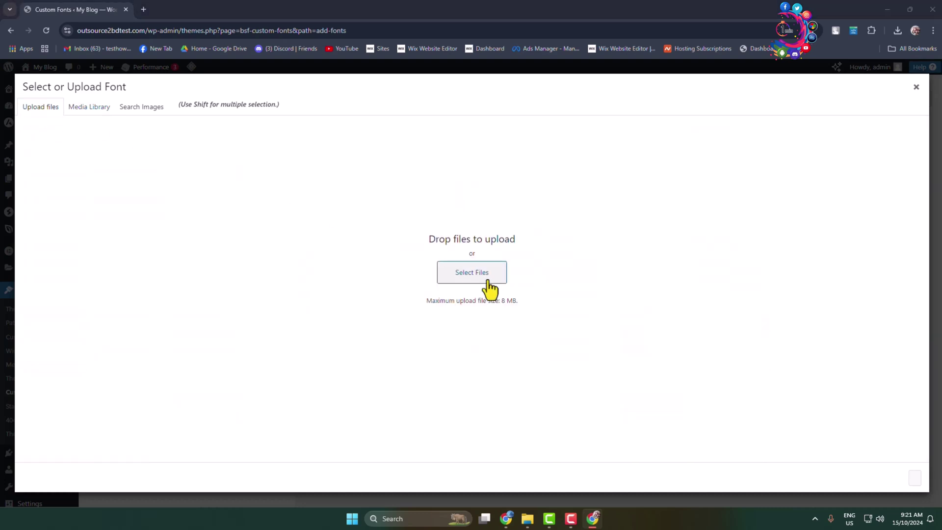
double_click(174, 114)
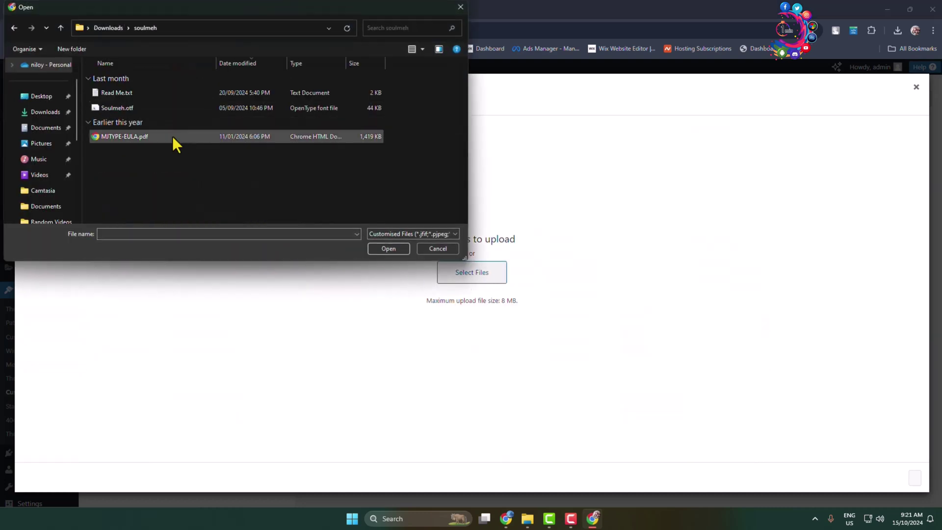
click(116, 109)
click(389, 249)
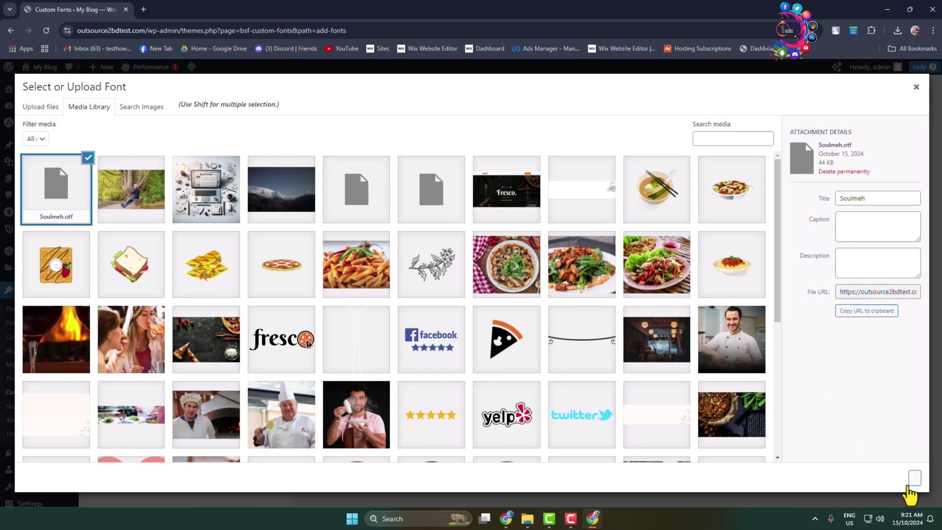
click(915, 480)
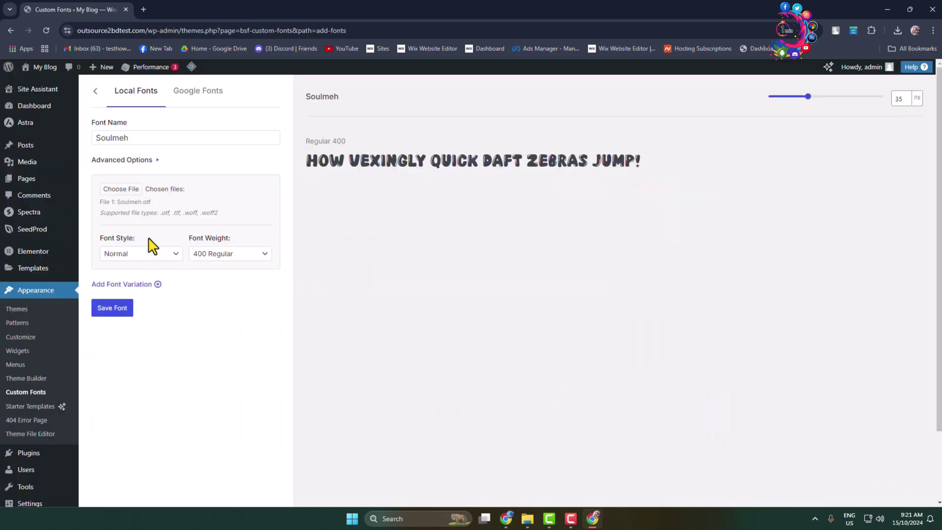
Keep Normal style, set weight to 300 Light, and save the Soulmeh font
drag(141, 204, 118, 204)
click(142, 205)
click(122, 255)
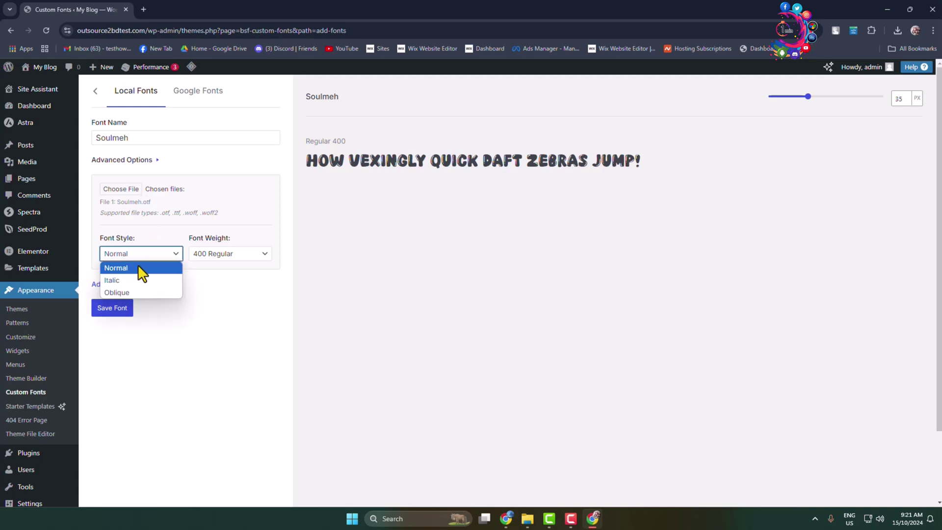
click(141, 270)
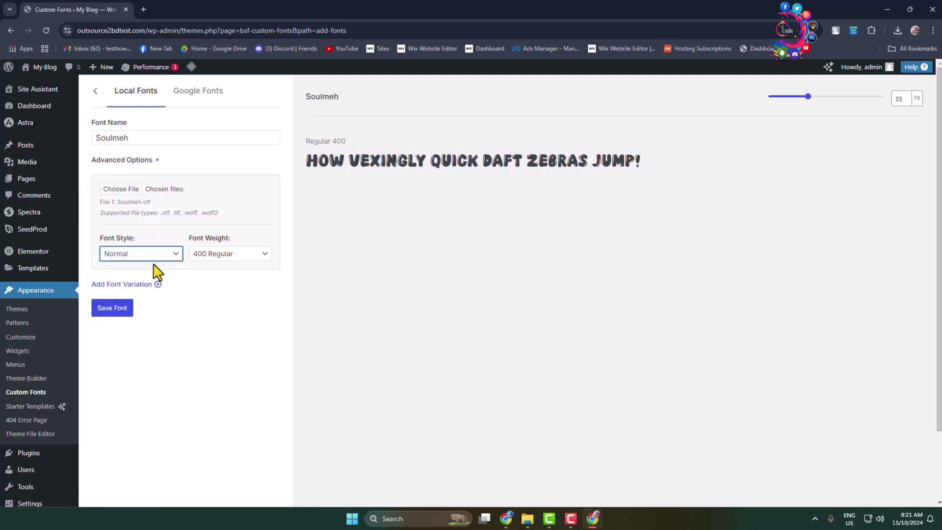
click(242, 259)
click(147, 368)
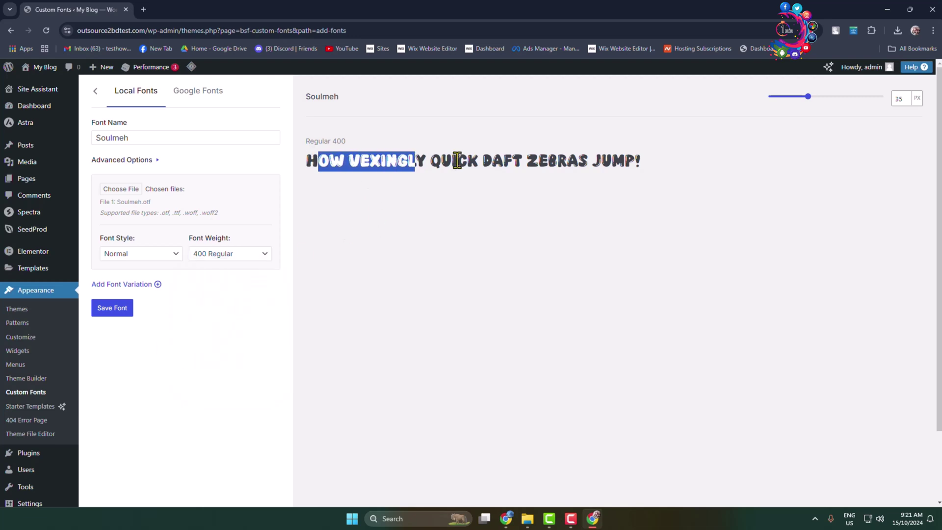
drag(313, 160, 641, 160)
click(640, 160)
click(250, 261)
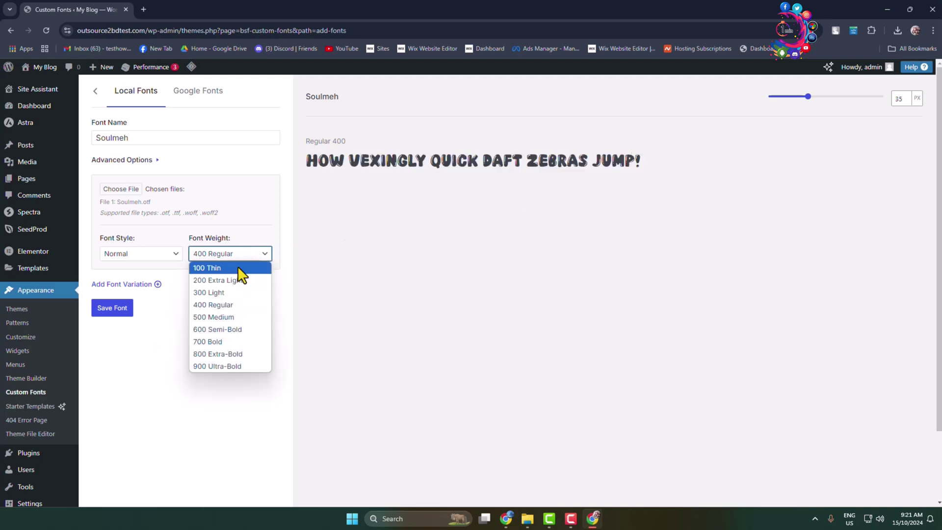
click(228, 294)
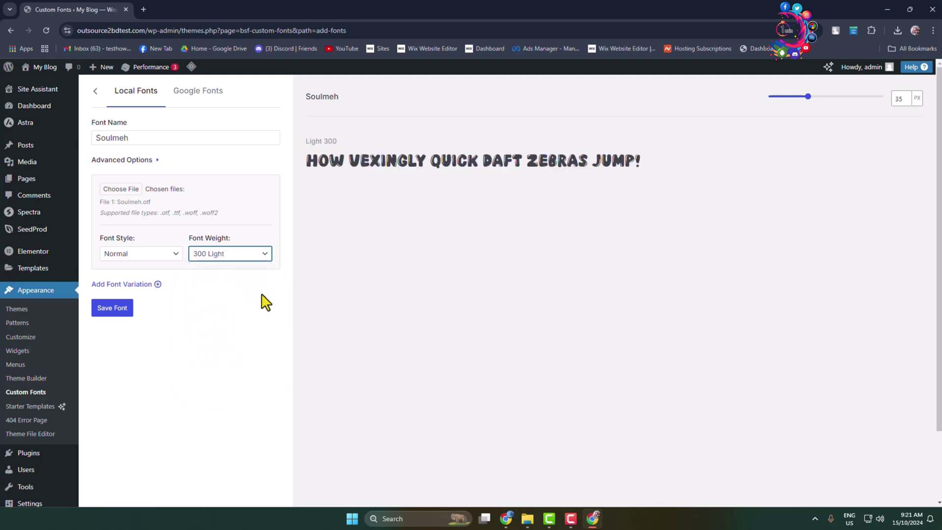
click(118, 313)
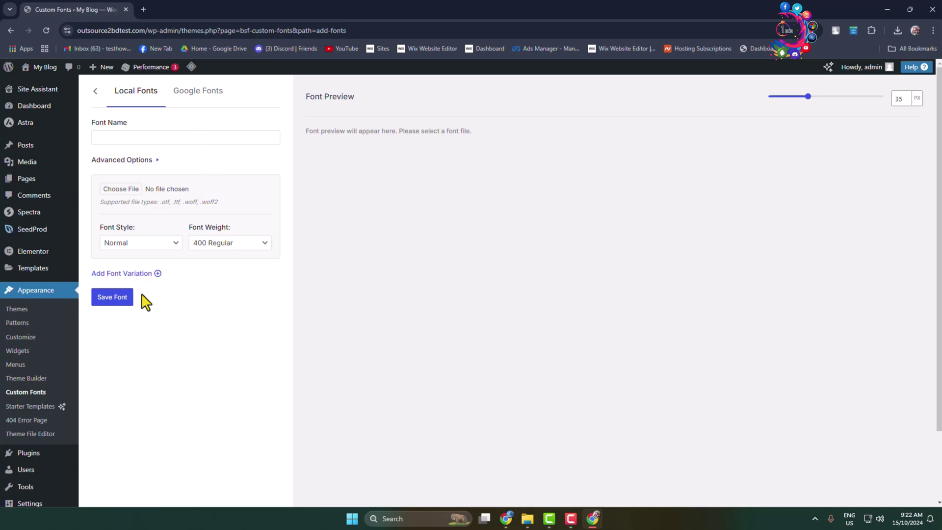
click(210, 92)
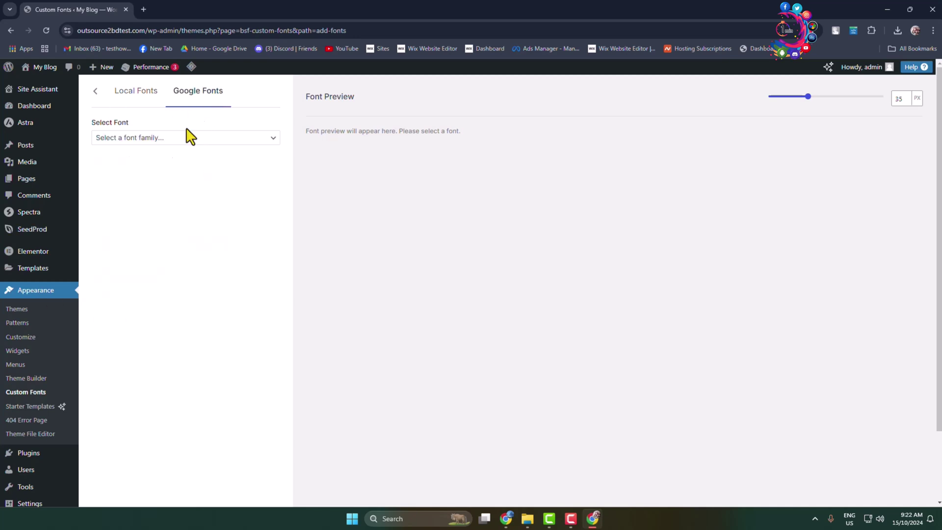
click(125, 140)
scroll(174, 234, down, 5)
scroll(175, 236, down, 5)
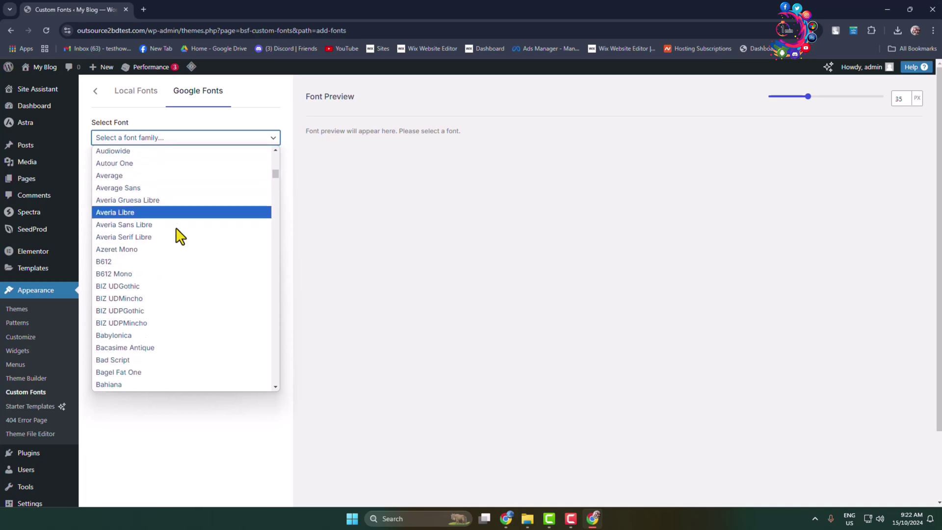
scroll(176, 243, down, 5)
scroll(173, 273, down, 5)
click(164, 288)
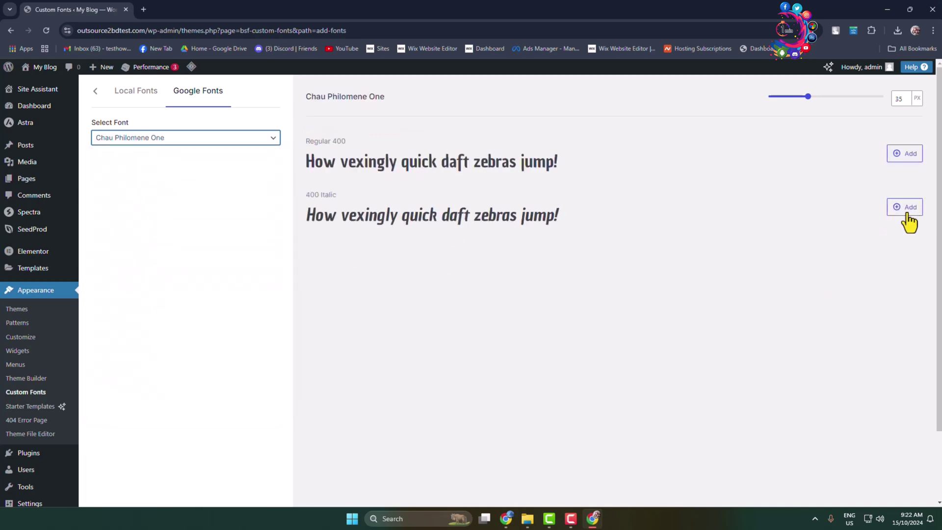
click(147, 93)
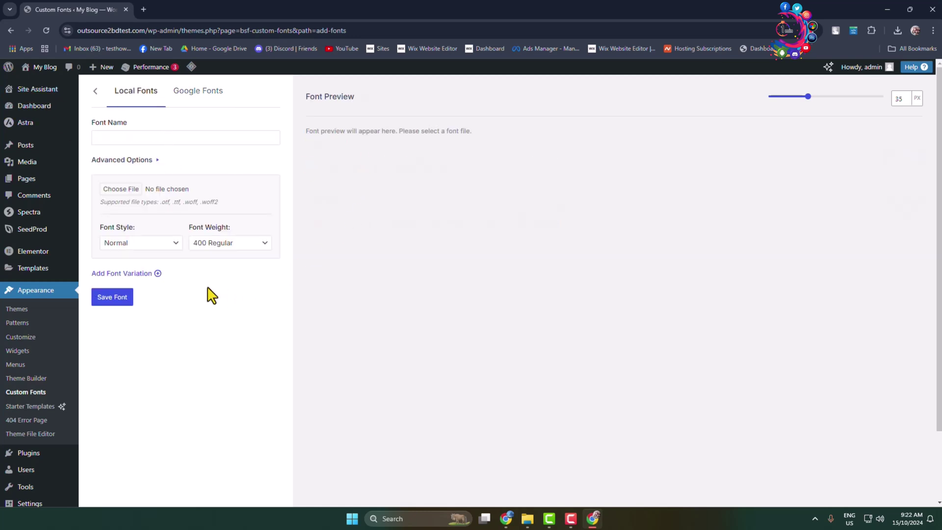
Open the post 'Understanding the Root Causes of Anger and Impatience' in Elementor
click(26, 147)
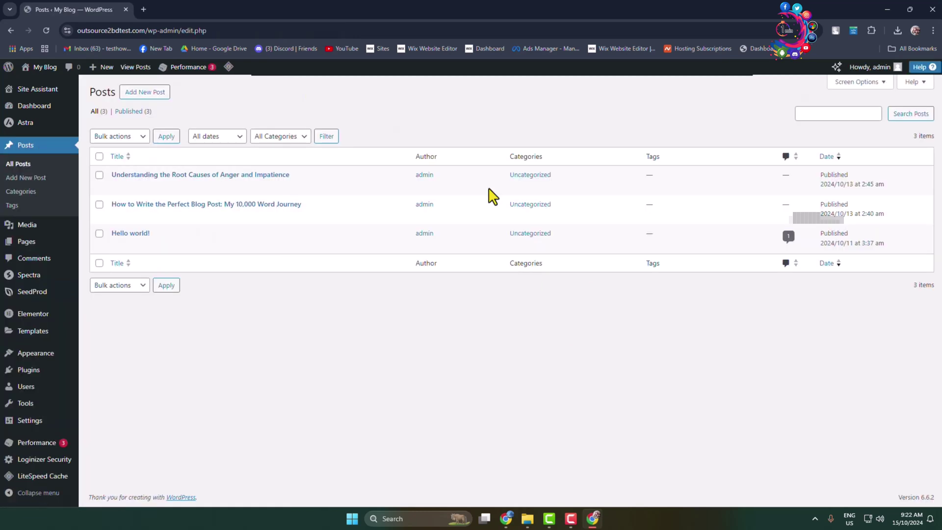
click(115, 187)
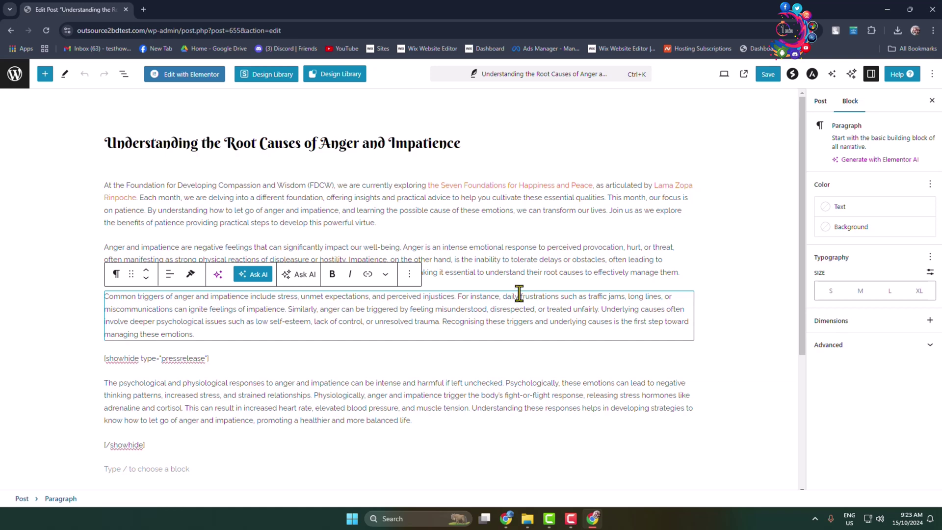
click(200, 86)
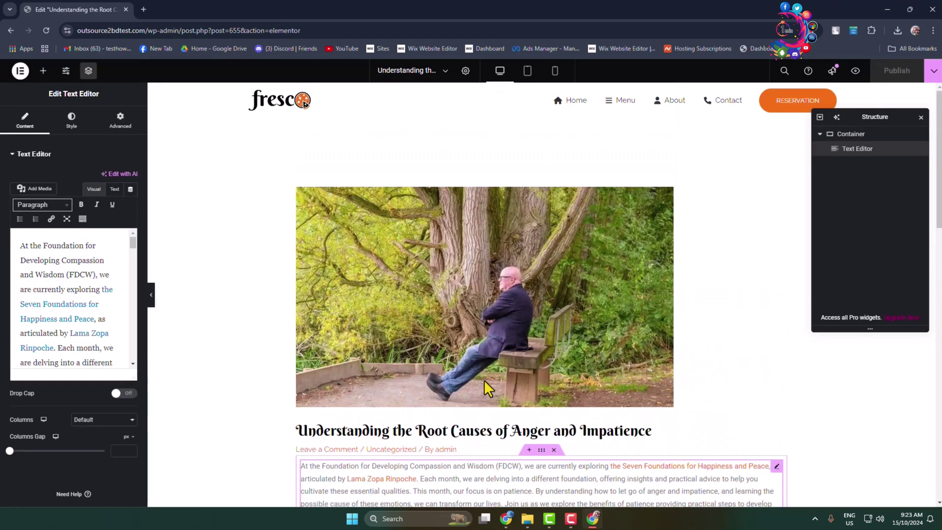
Select the text widget's first paragraph and open its Style typography settings
click(471, 264)
triple_click(366, 223)
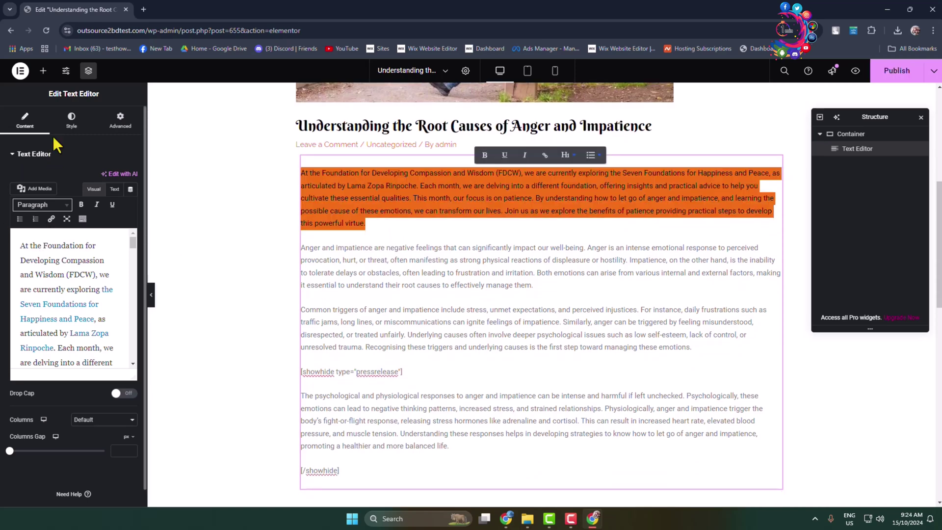
click(72, 121)
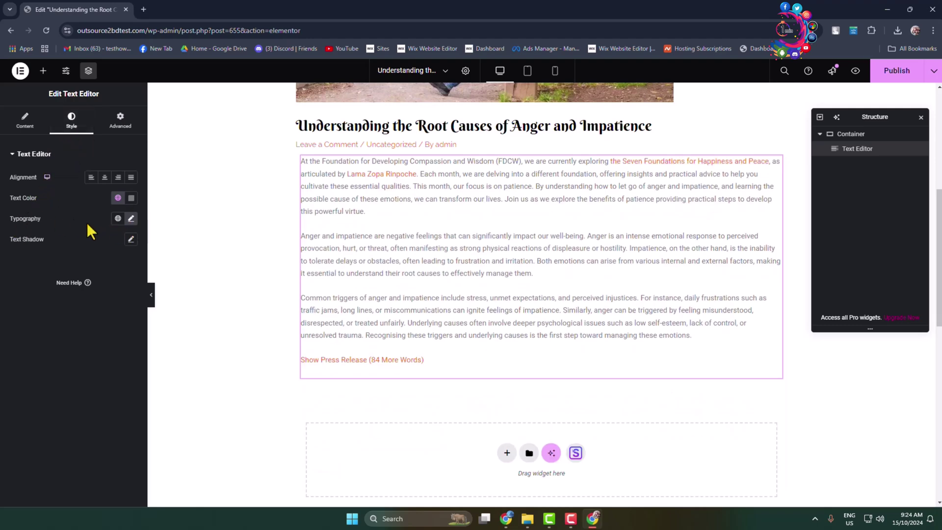
click(131, 219)
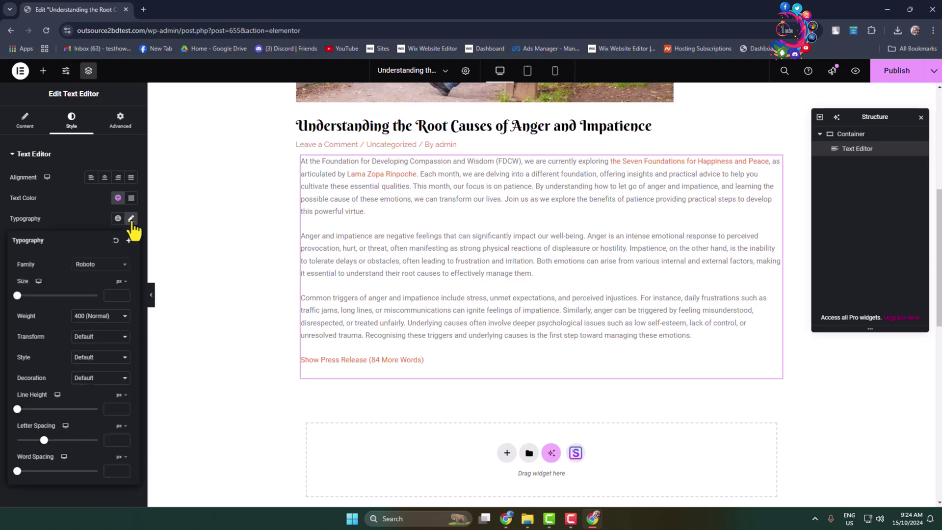
Check the Soulmeh font file's exact name in File Explorer, then reopen Elementor's font Family list
mouse_move(25, 264)
click(109, 265)
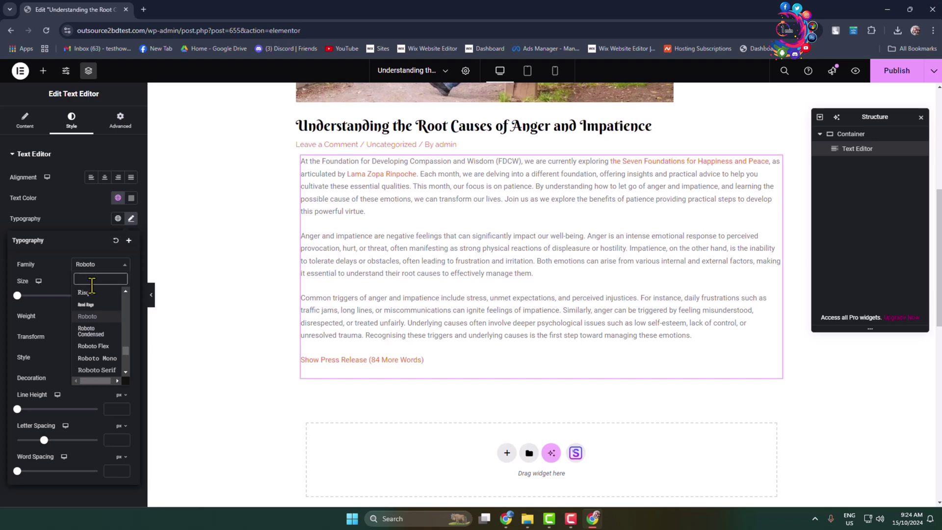
click(527, 518)
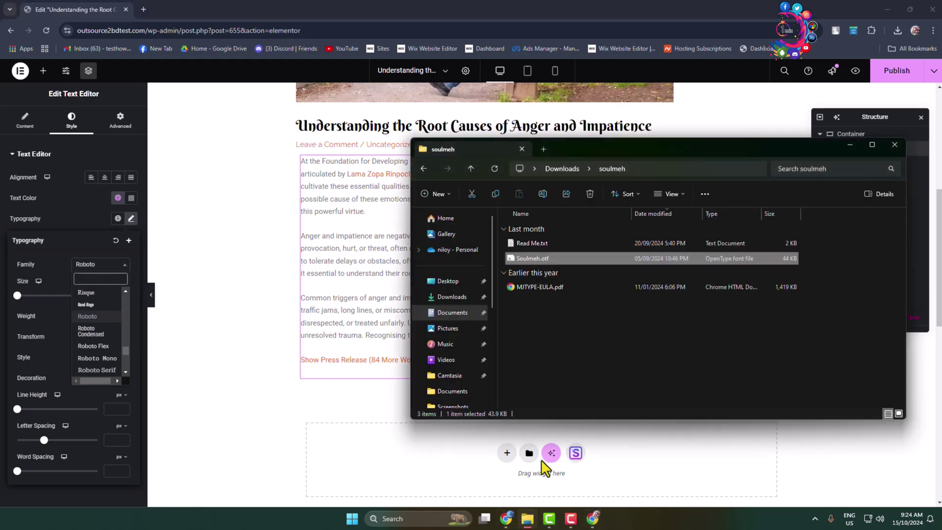
key(F2)
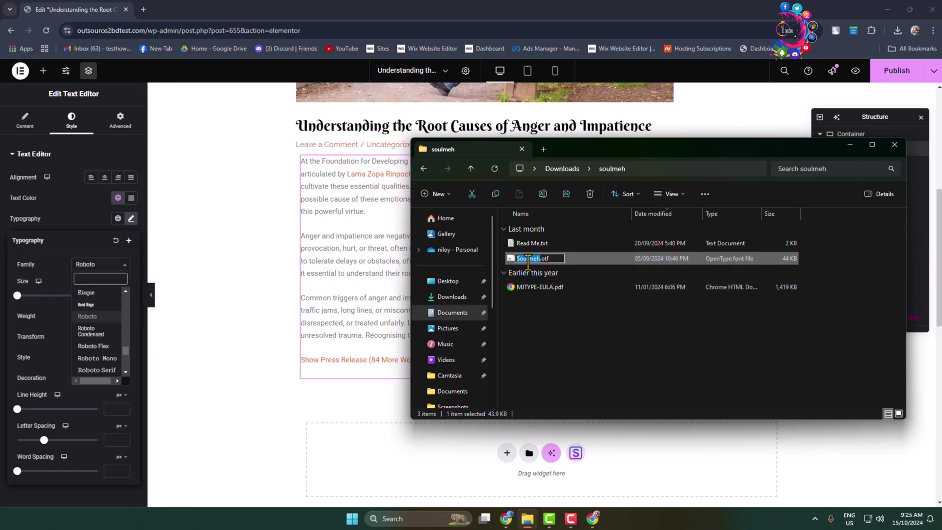
click(101, 280)
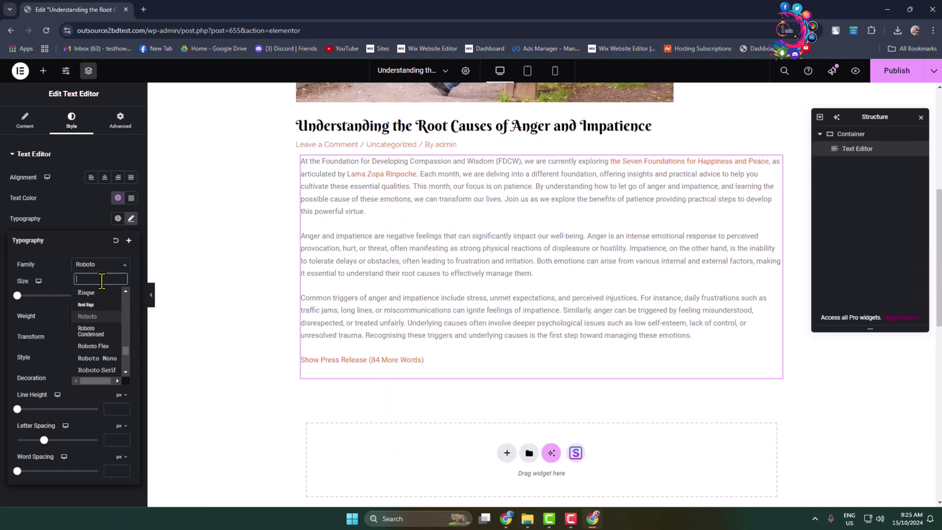
click(99, 268)
click(101, 270)
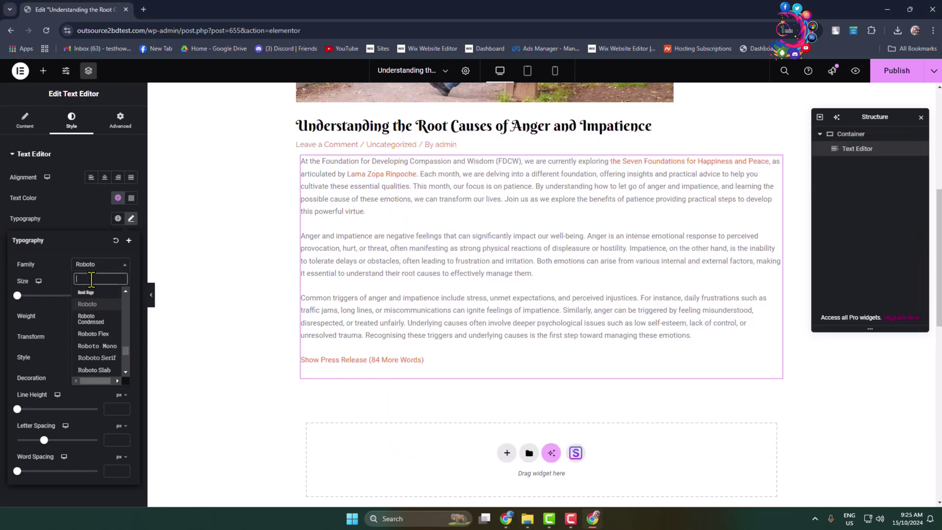
text(Soulmeh)
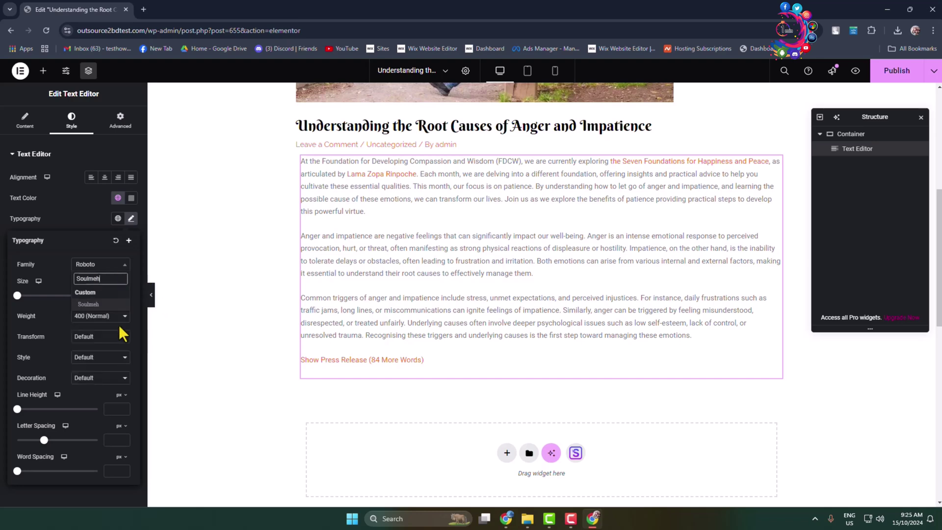
Pick Soulmeh from the Custom group as the text widget's font family and close Typography
click(91, 305)
click(515, 330)
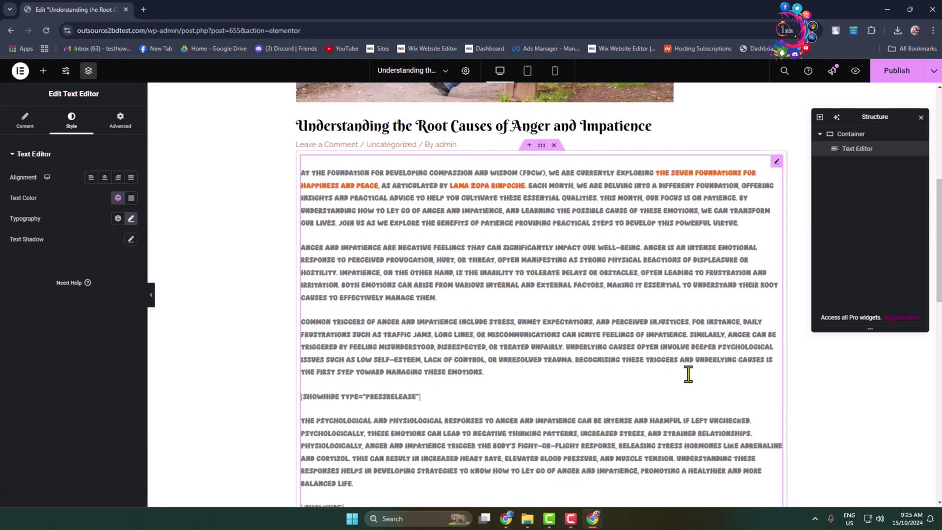
scroll(751, 356, down, 3)
scroll(705, 401, up, 2)
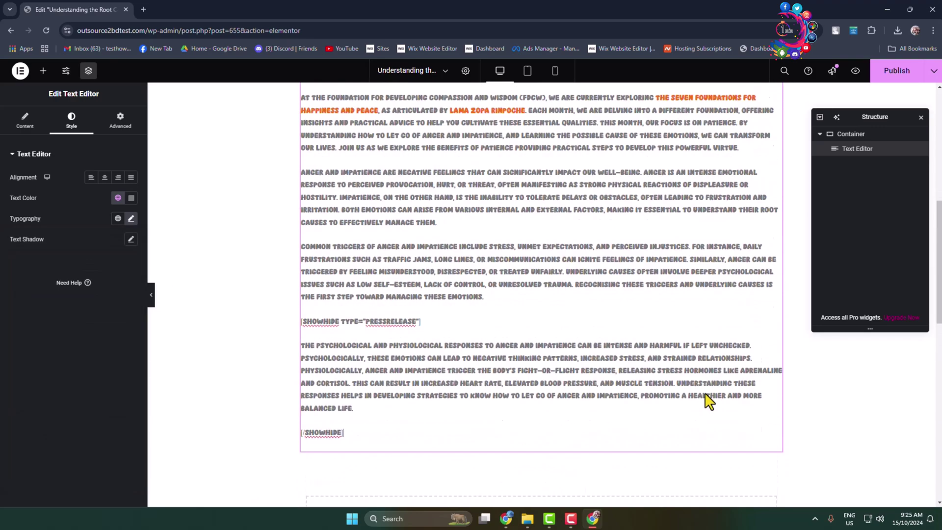
scroll(706, 402, up, 1)
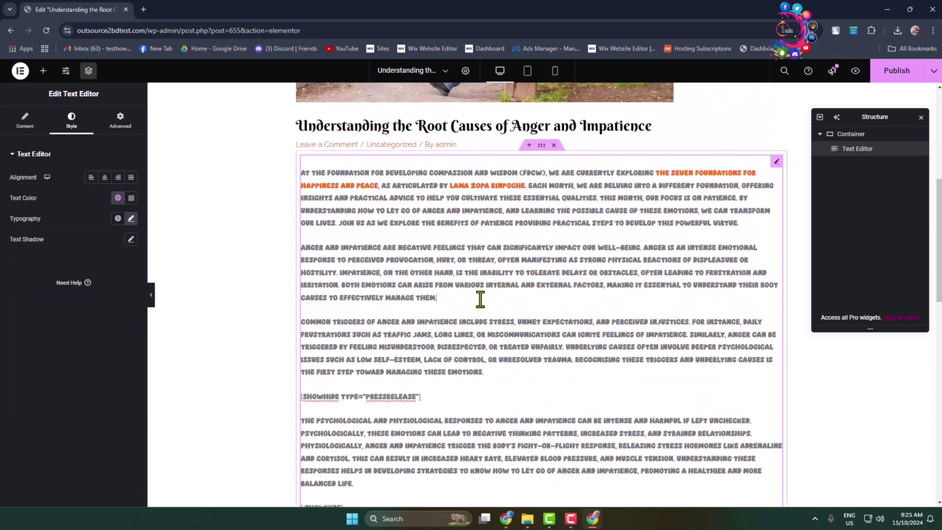
scroll(479, 299, up, 1)
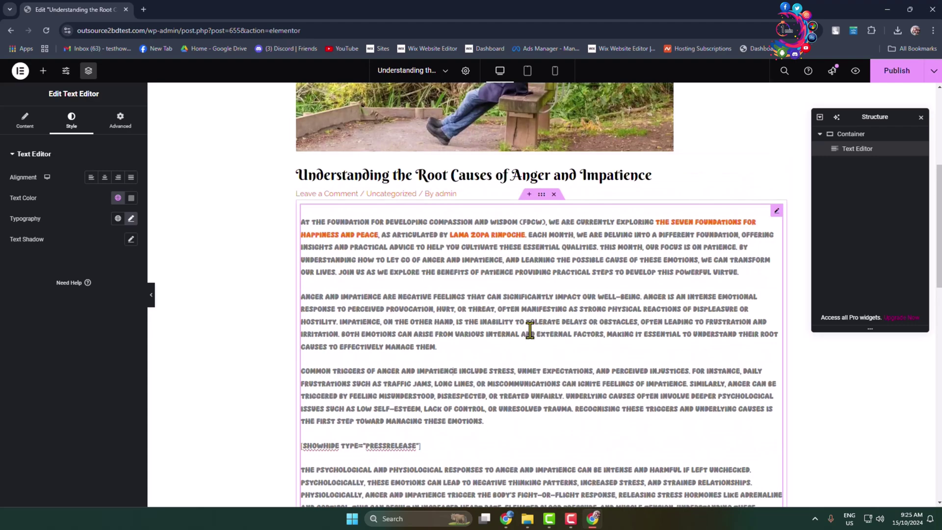